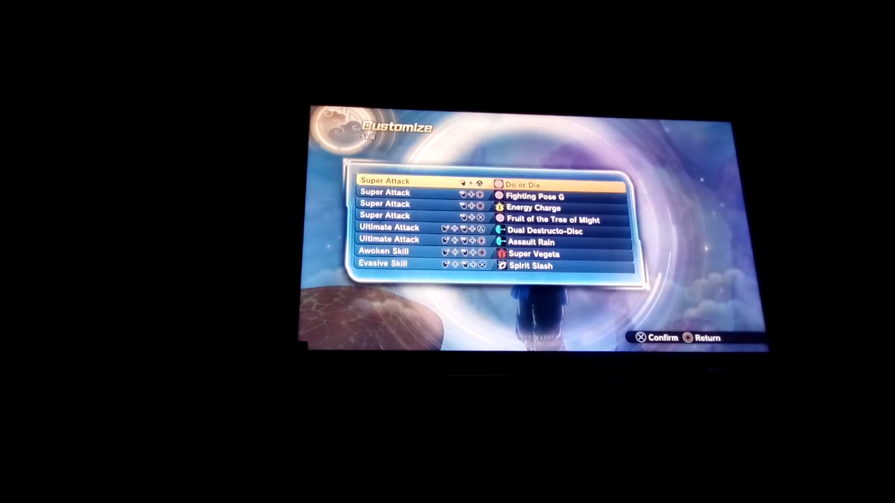
key(Down)
key(Down)
key(Down)
key(Down)
key(Down)
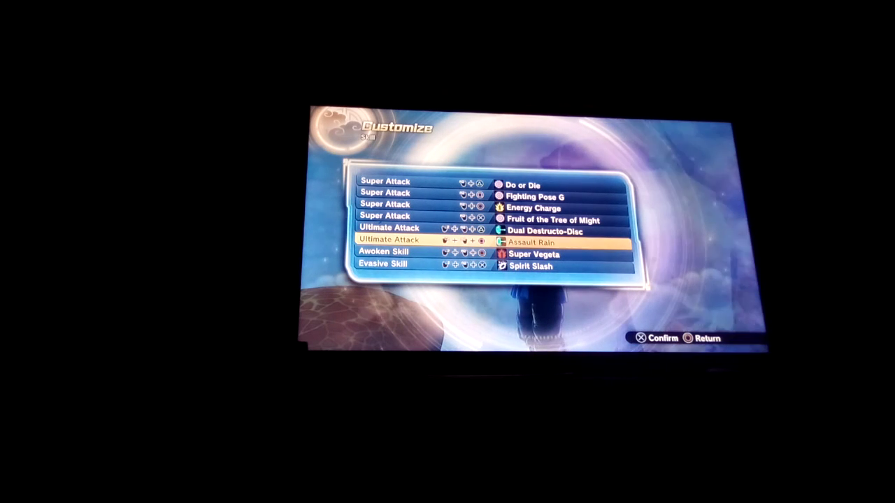
- Browse the equipped skills: Super Vegeta, Fruit of the Tree of Might, Do or Die, Energy Charge, Fighting Pose G, Dual Destructo-Disc, Assault Rain
key(Down)
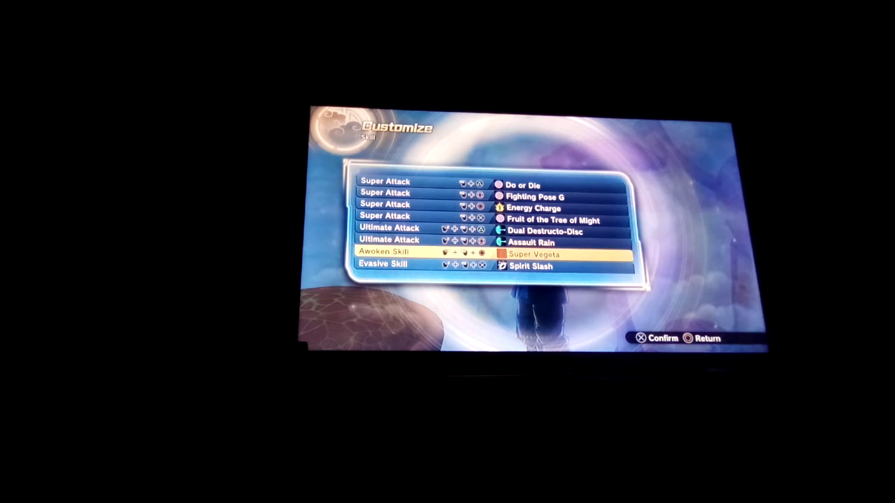
key(Up)
key(Up)
key(Up)
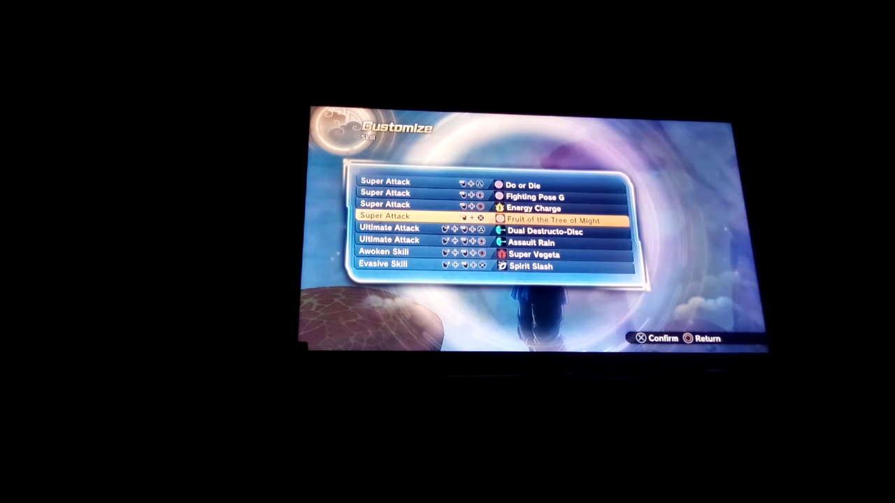
key(Down)
key(Down)
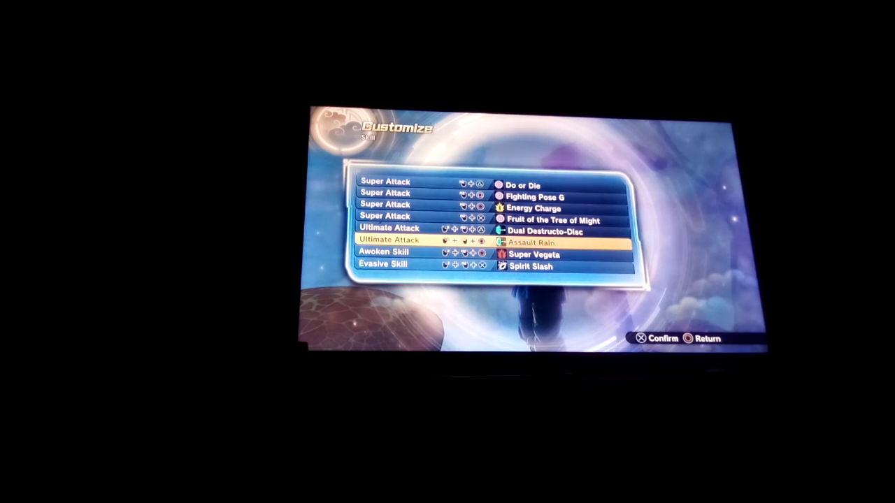
key(Up)
key(Up)
key(Up)
key(Up)
key(Up)
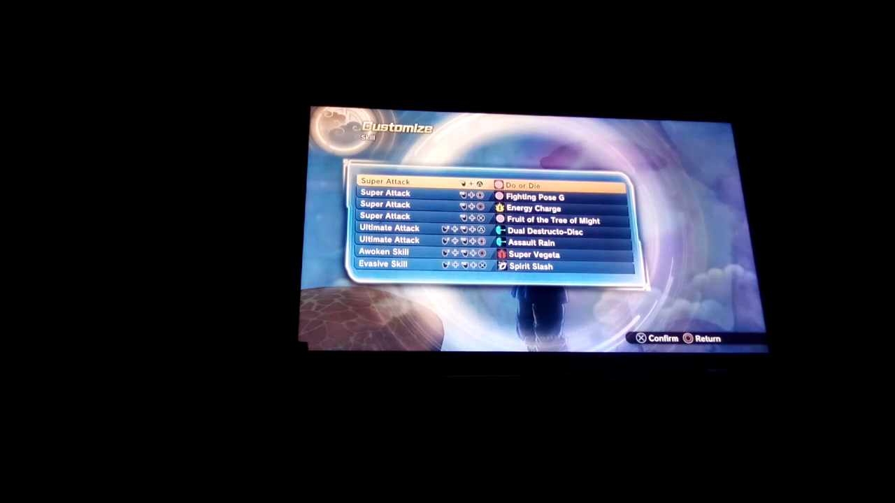
key(Down)
key(Down)
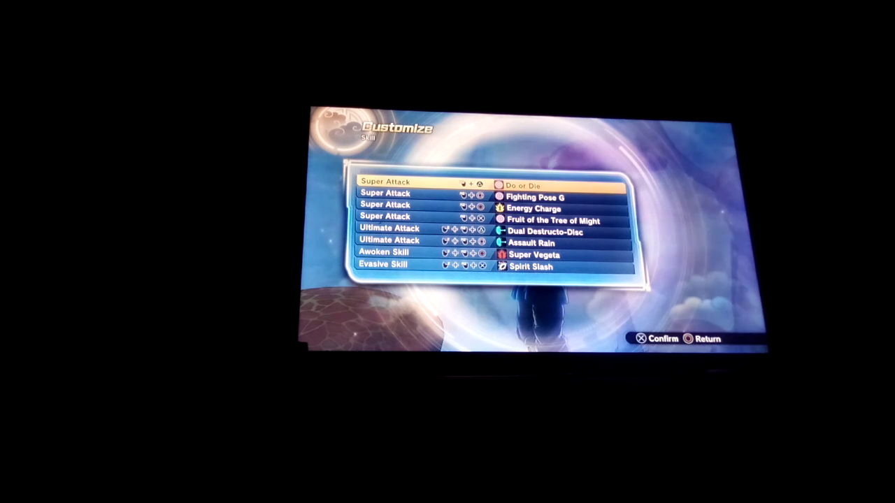
key(Down)
key(Down)
key(Down)
key(Down)
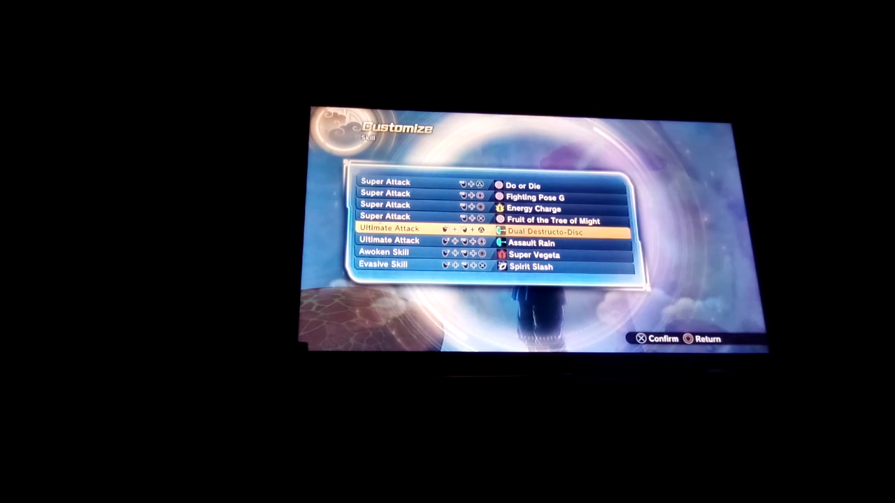
key(Down)
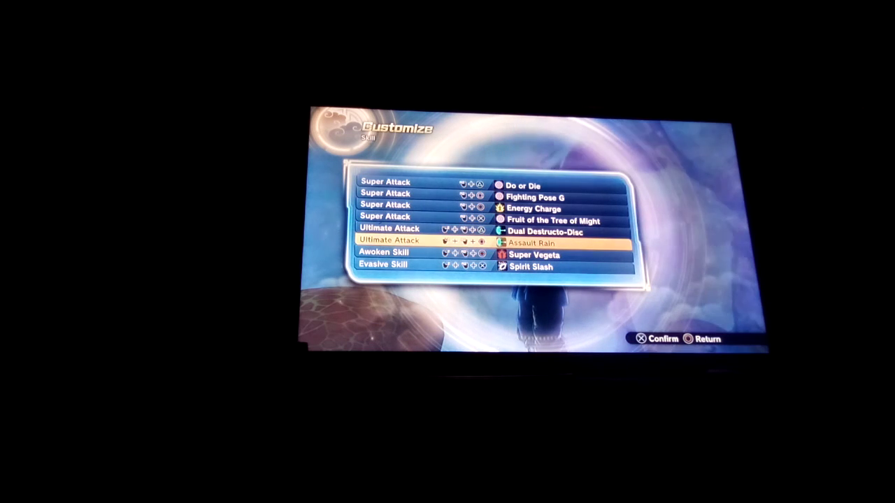
key(Up)
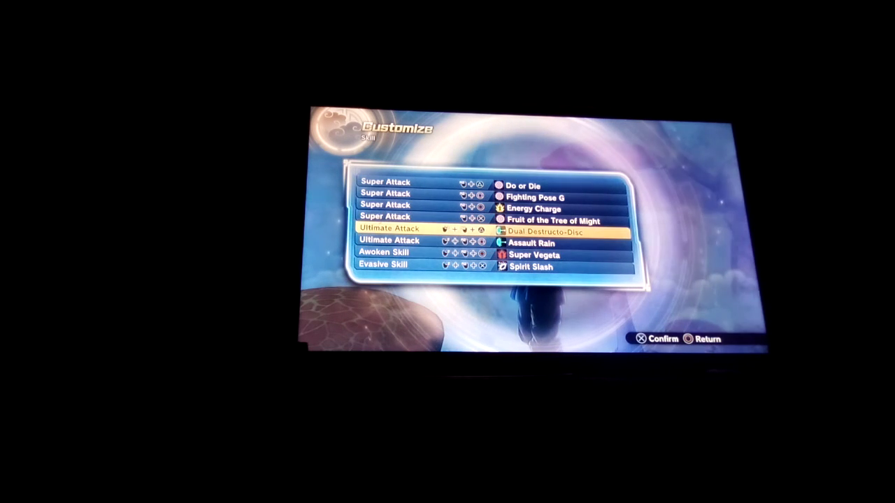
key(Down)
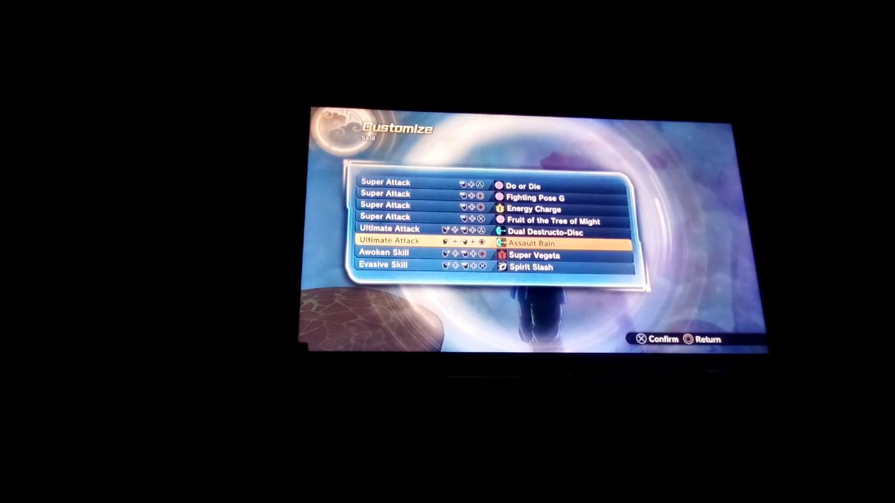
- Back out of Customize Skill to the Lobby Menu, keeping the loadout unchanged
key(Escape)
key(Escape)
key(Escape)
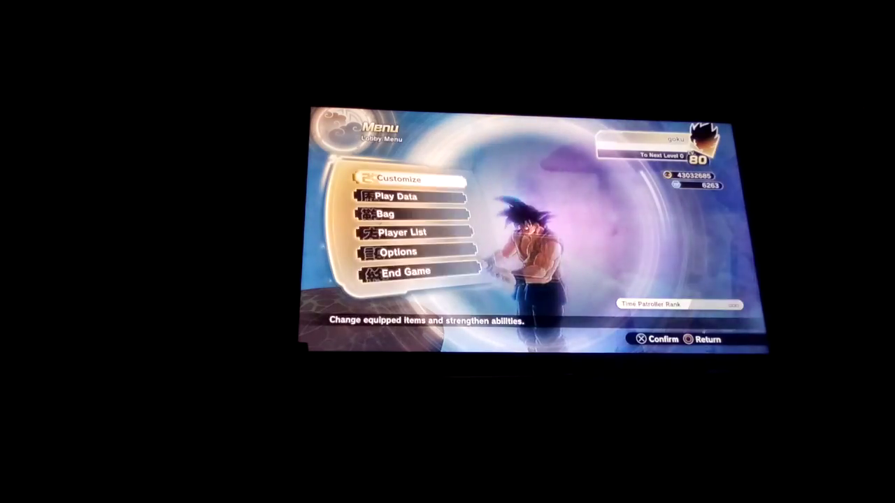